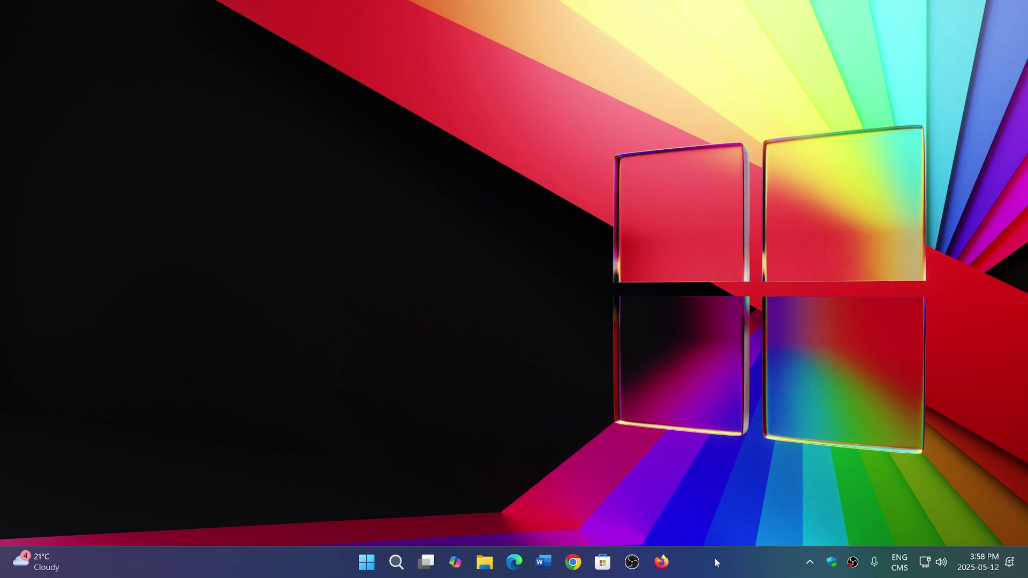
# Open File Explorer's Downloads folder and bring up device.jpg's context menu
pyautogui.click(485, 561)
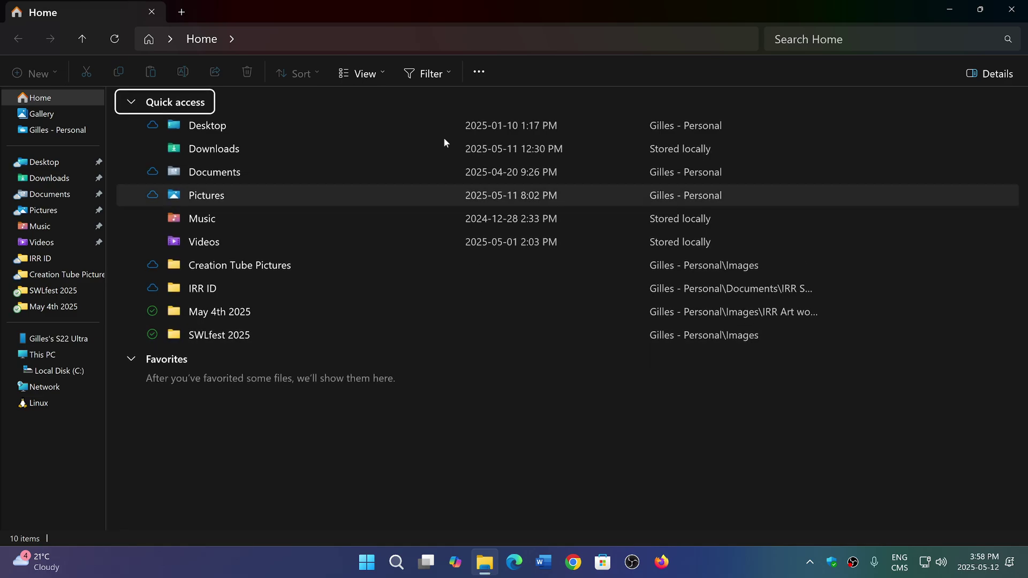
pyautogui.moveTo(50, 194)
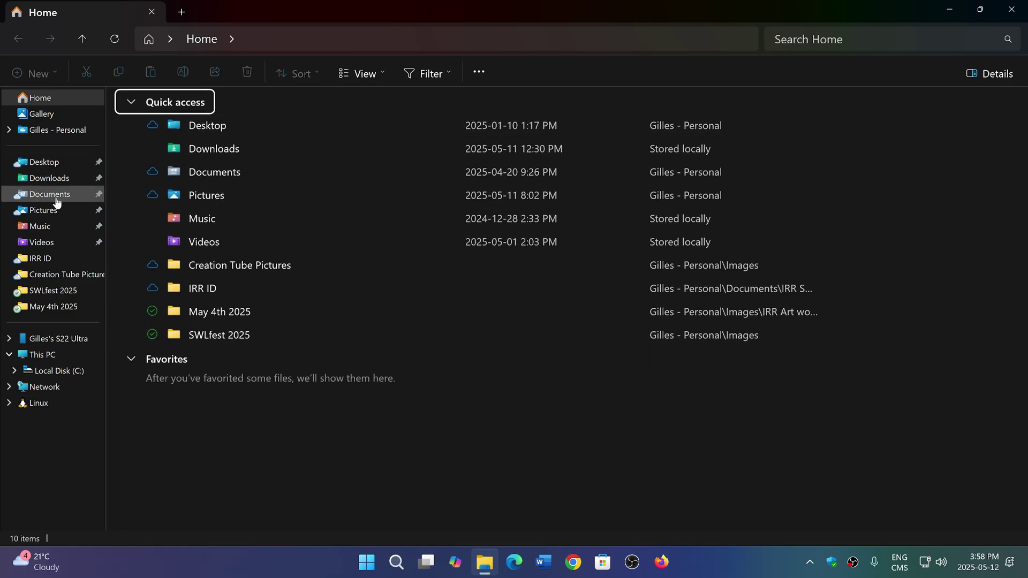
pyautogui.click(49, 178)
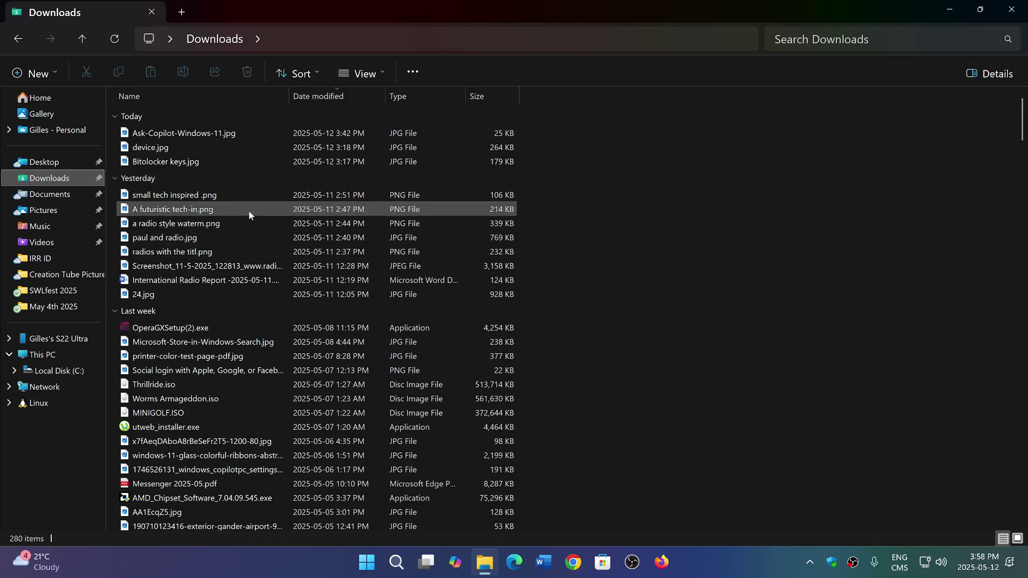
pyautogui.rightClick(201, 148)
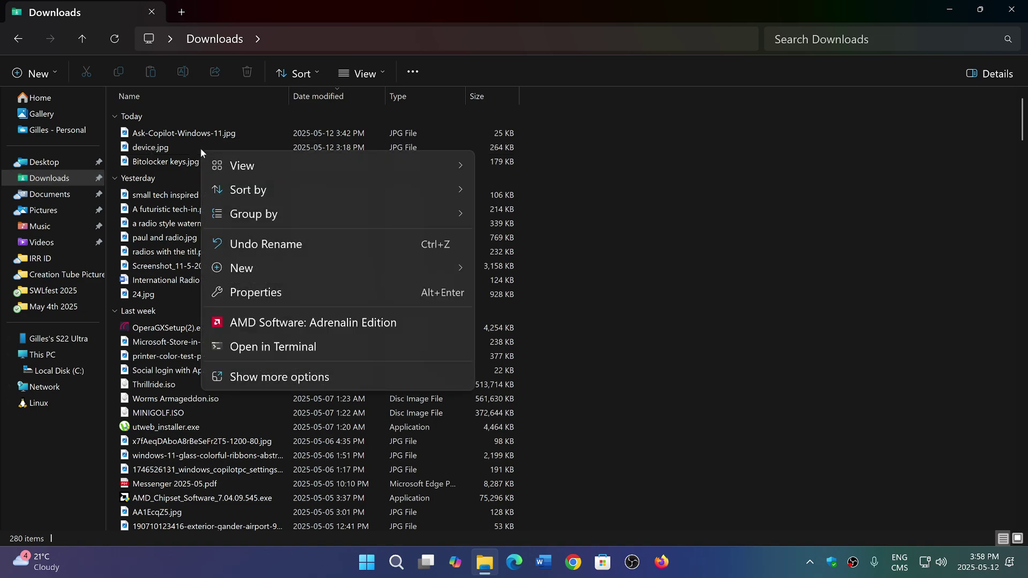
pyautogui.click(173, 149)
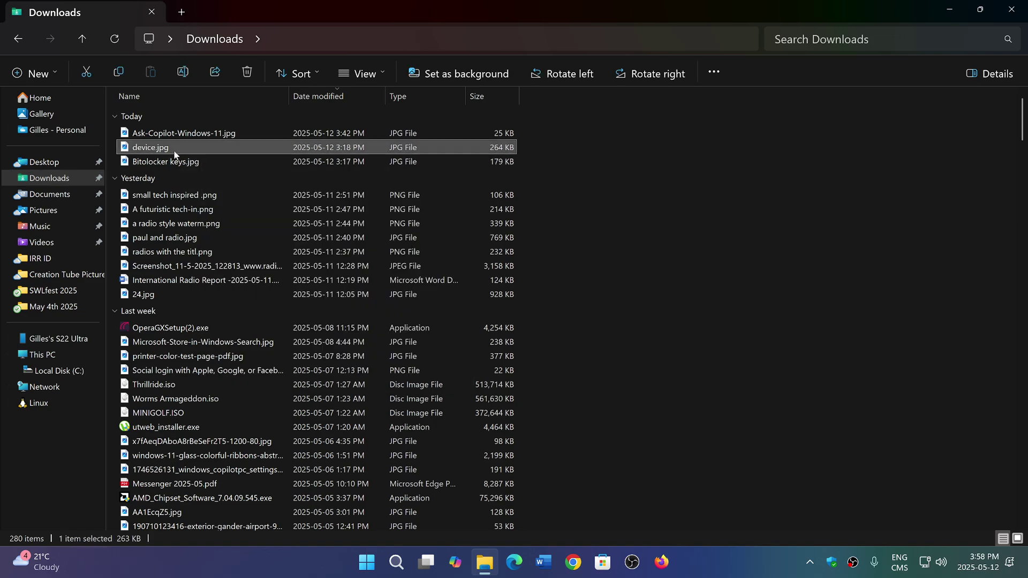
pyautogui.rightClick(174, 150)
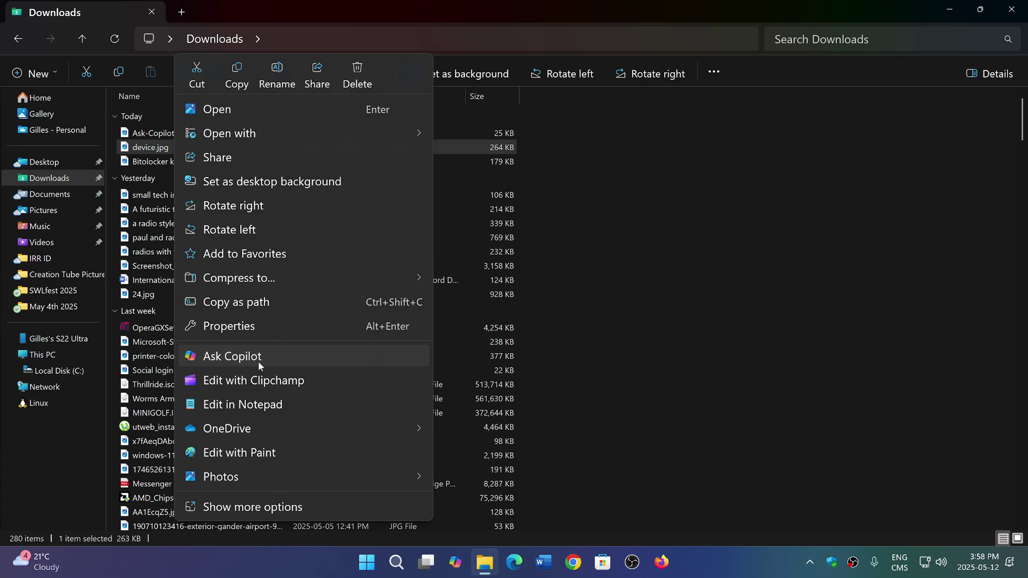
# Send device.jpg to Copilot through Ask Copilot to get a description
pyautogui.click(232, 356)
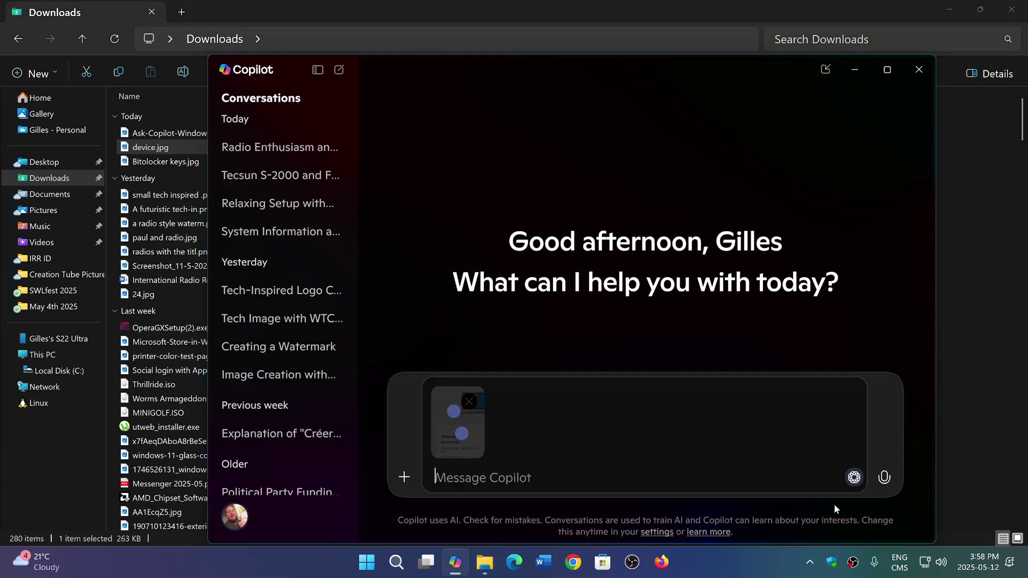
pyautogui.press('Return')
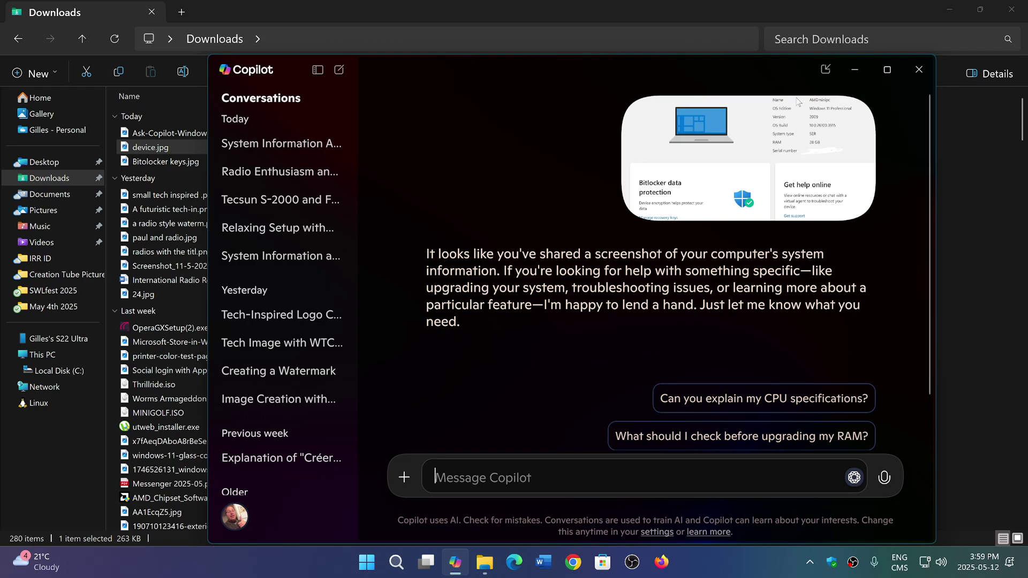
# Close Copilot and bring up the context menu for paul and radio.jpg
pyautogui.click(923, 73)
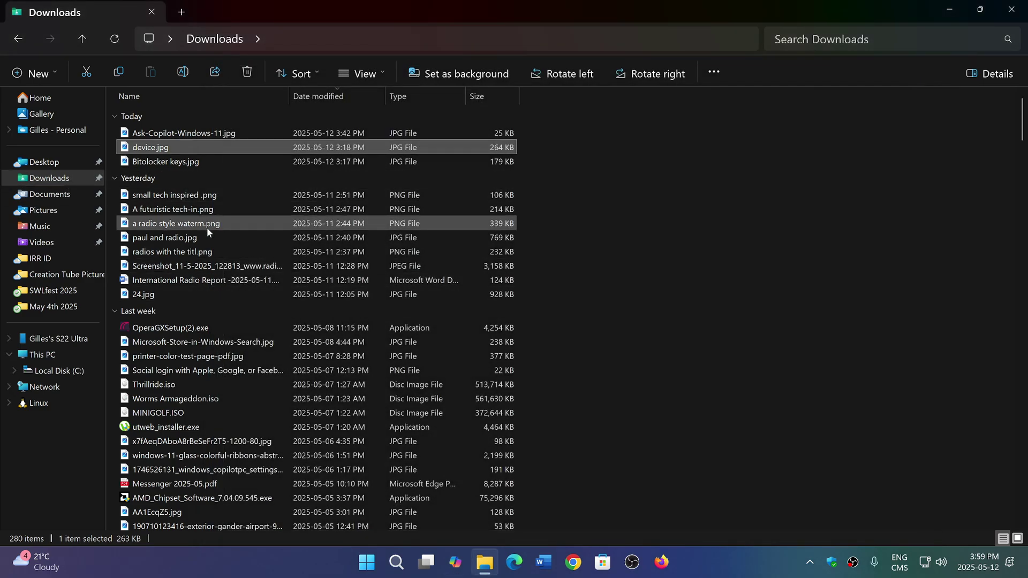
pyautogui.click(168, 238)
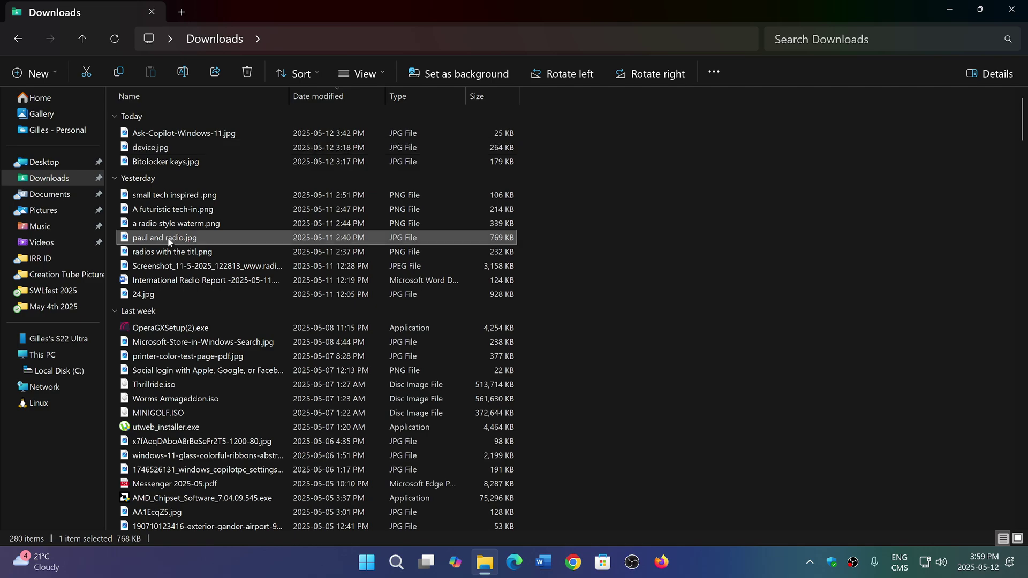
pyautogui.rightClick(168, 238)
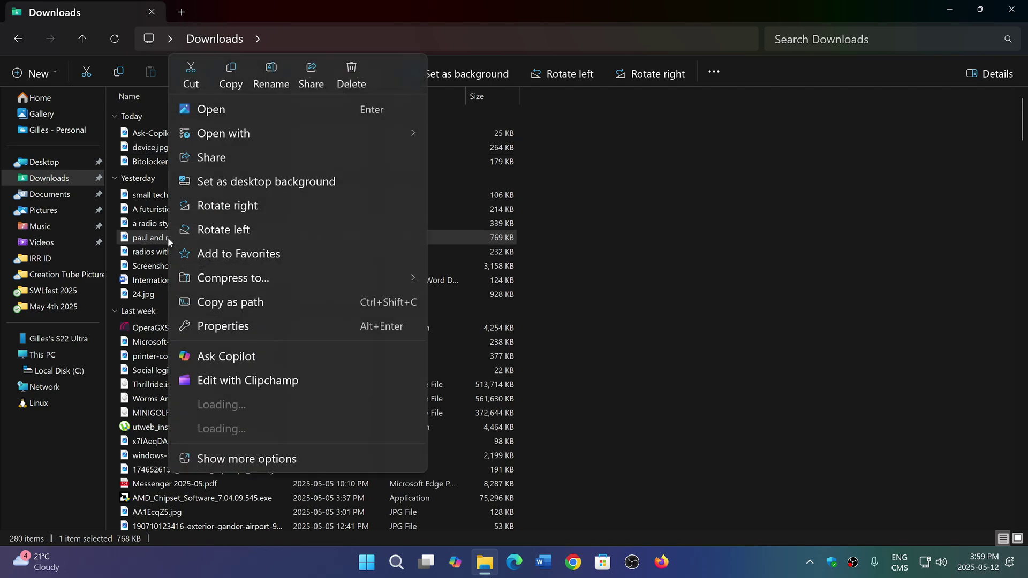
# Send paul and radio.jpg to Copilot, read the radio-and-cat description, then close Copilot
pyautogui.click(271, 356)
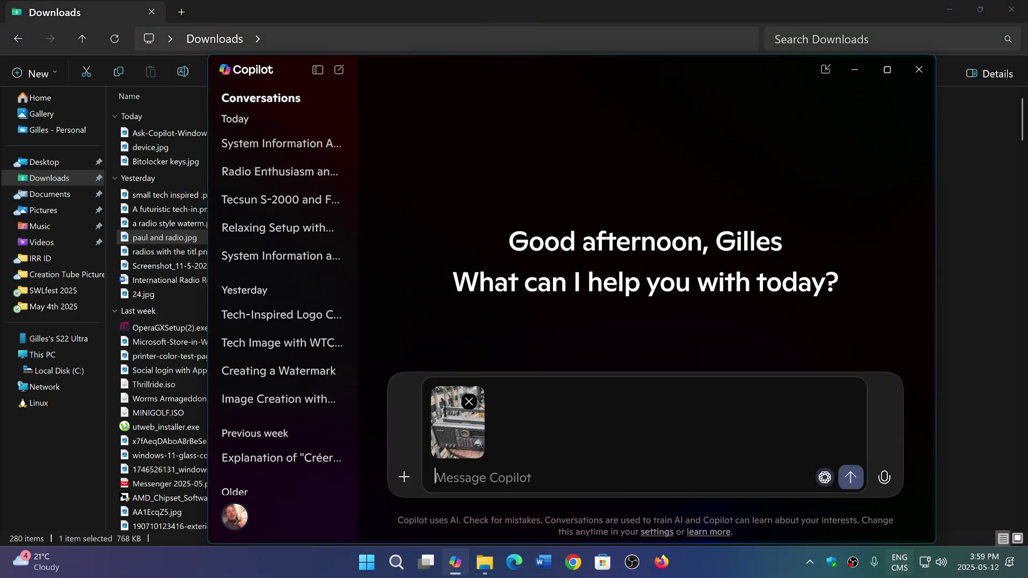
pyautogui.press('Return')
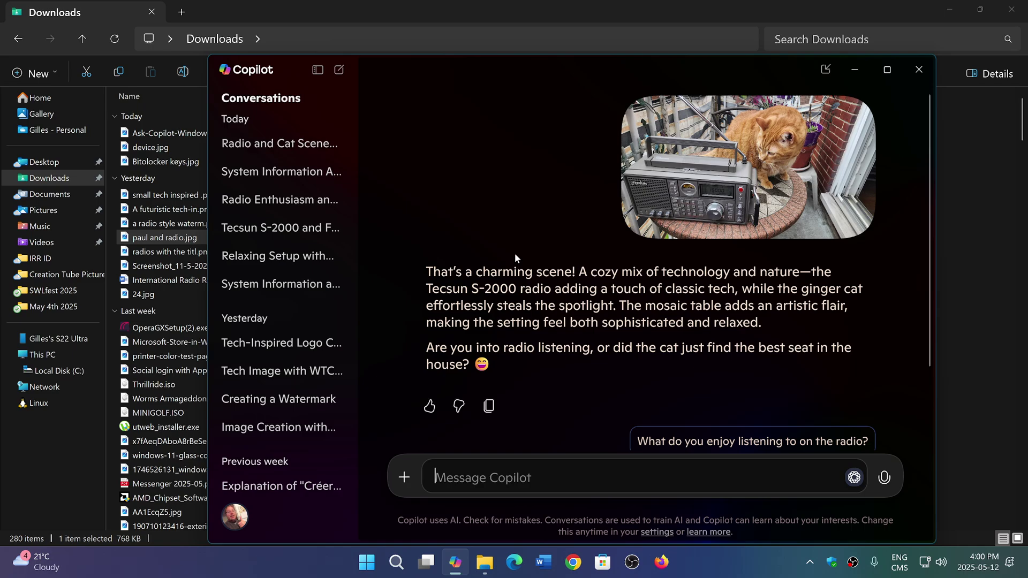
pyautogui.click(923, 69)
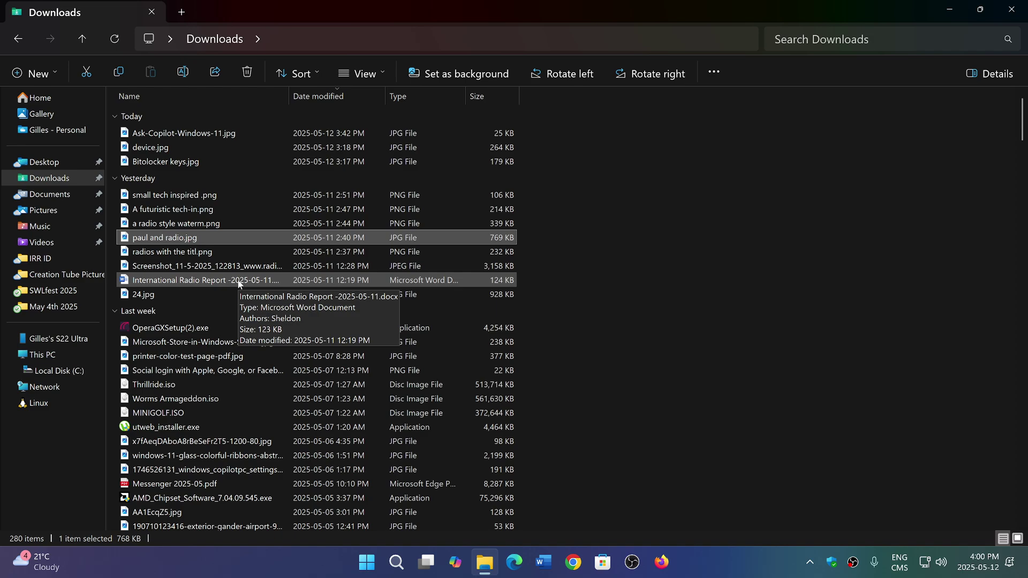
pyautogui.scroll(-5, 239, 284)
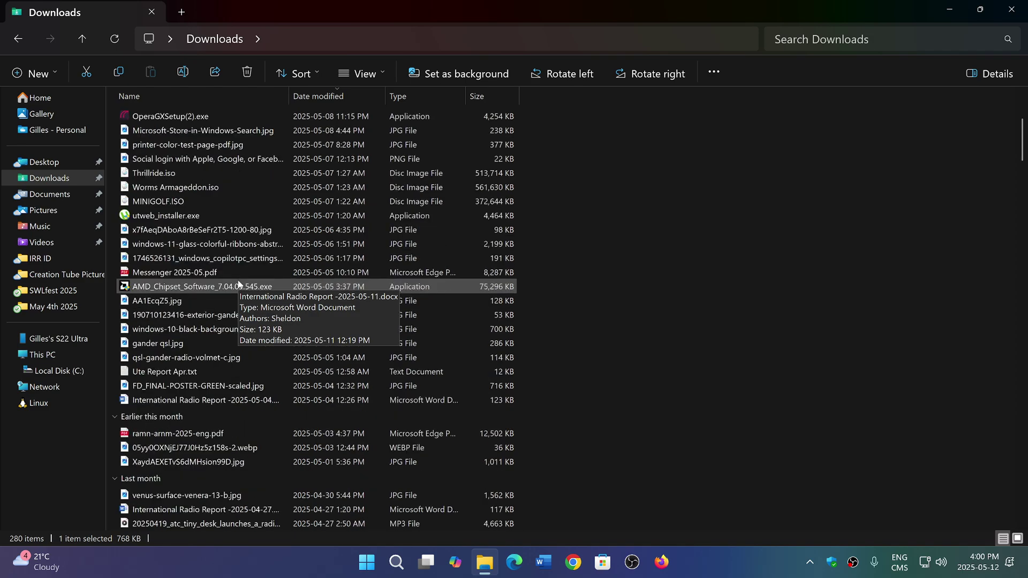
pyautogui.scroll(-4, 239, 283)
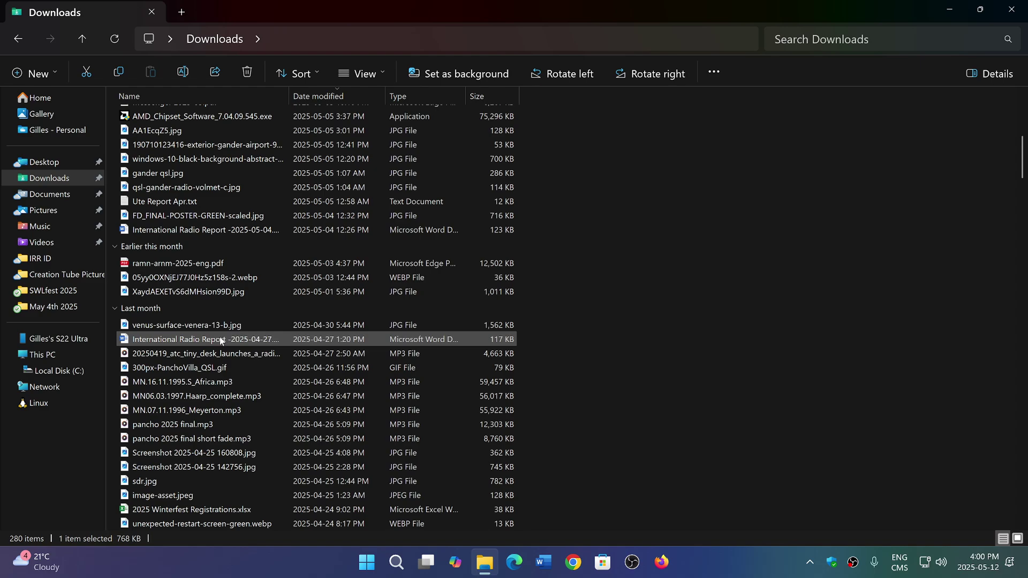
# Select International Radio Report -2025-04-27 and bring up its context menu
pyautogui.click(219, 336)
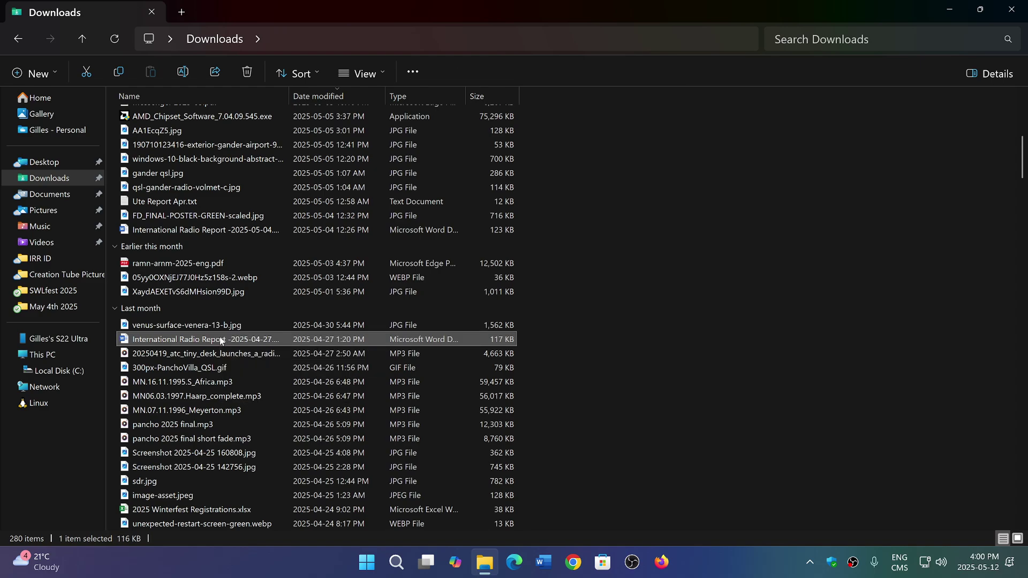
pyautogui.rightClick(219, 337)
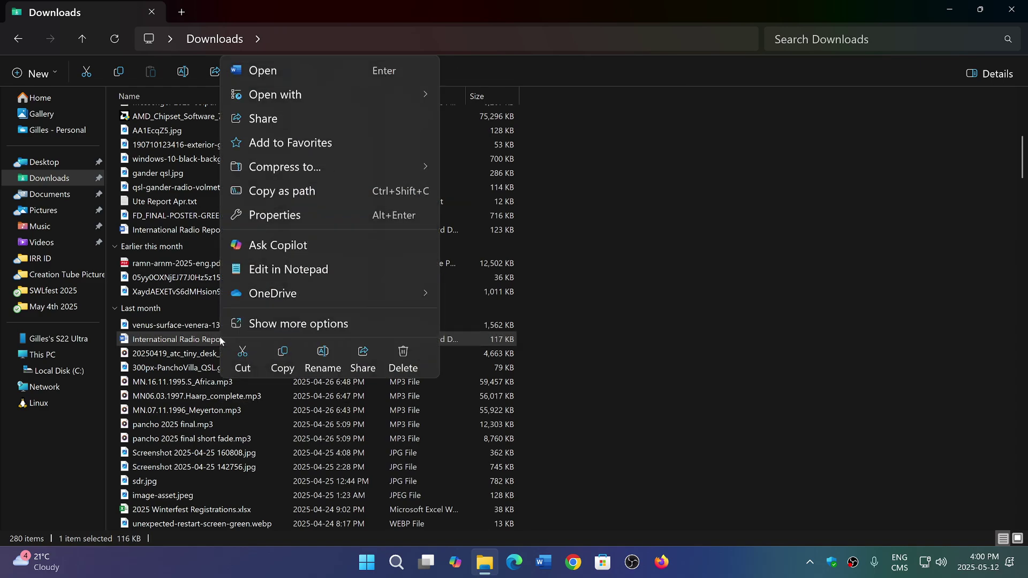
# Have Copilot summarise the radio report document, then close the Copilot window
pyautogui.press('Escape')
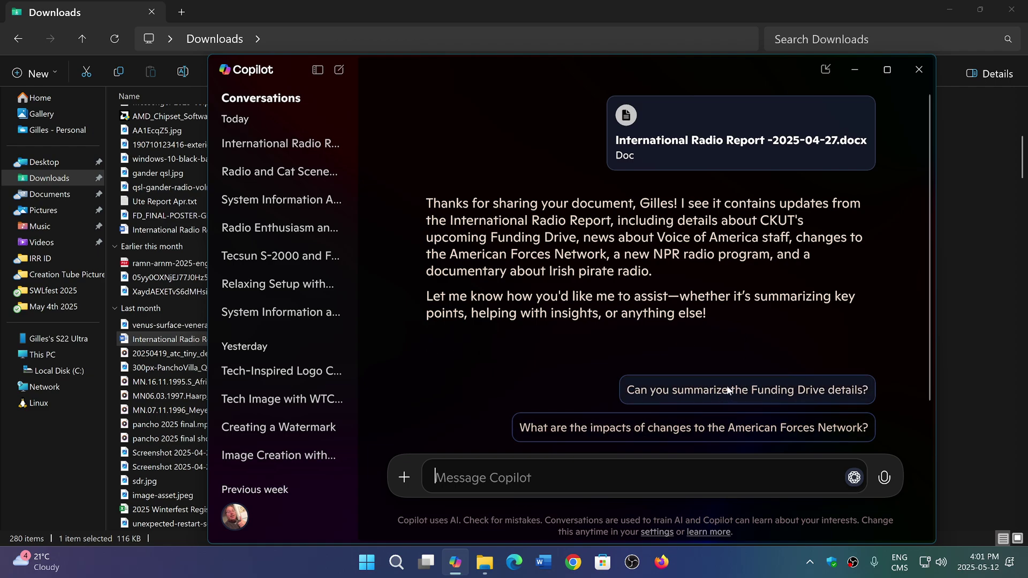
pyautogui.click(919, 69)
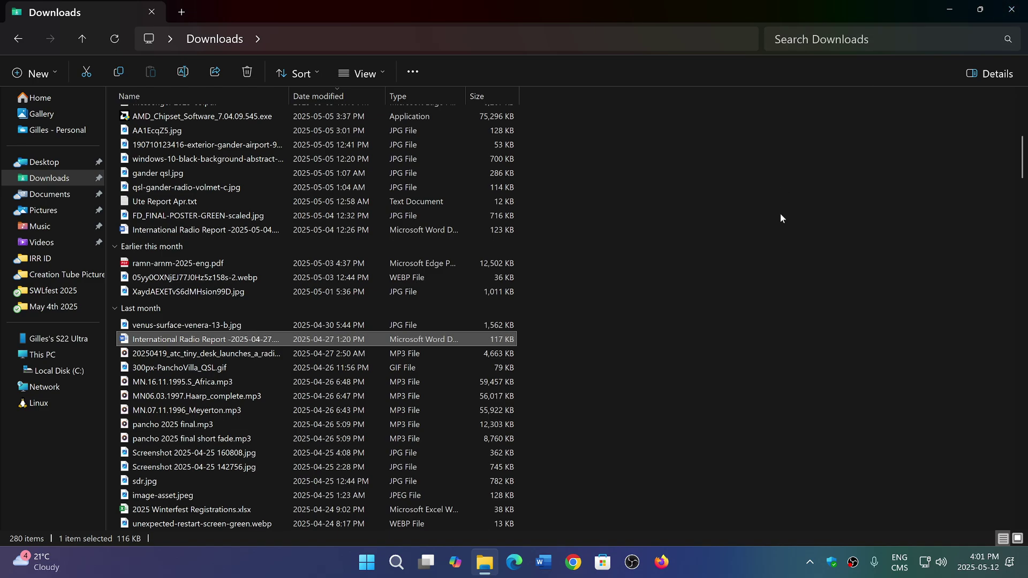
pyautogui.scroll(5, 780, 213)
# Clear the file selection and close File Explorer
pyautogui.click(666, 269)
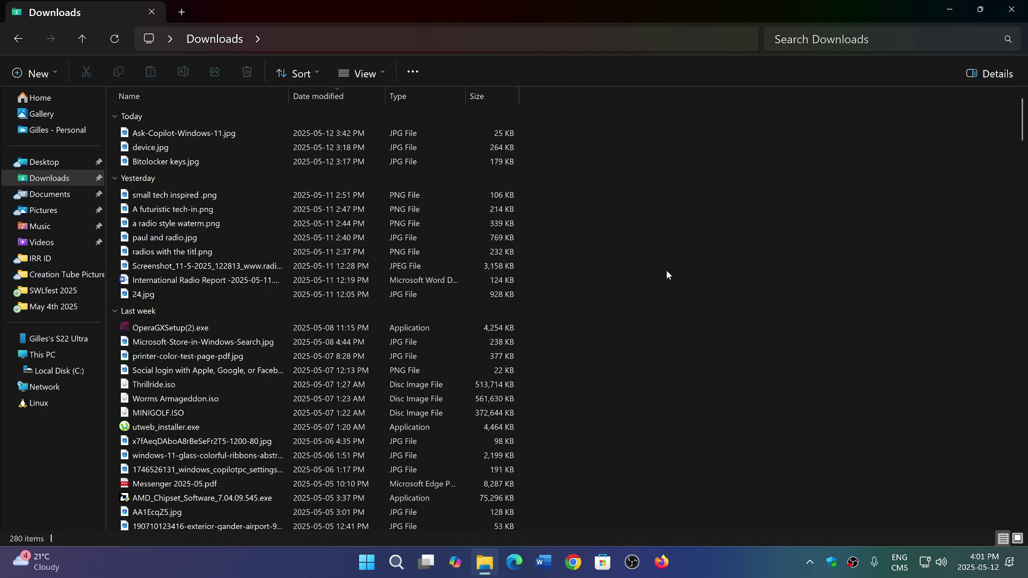
pyautogui.click(1011, 10)
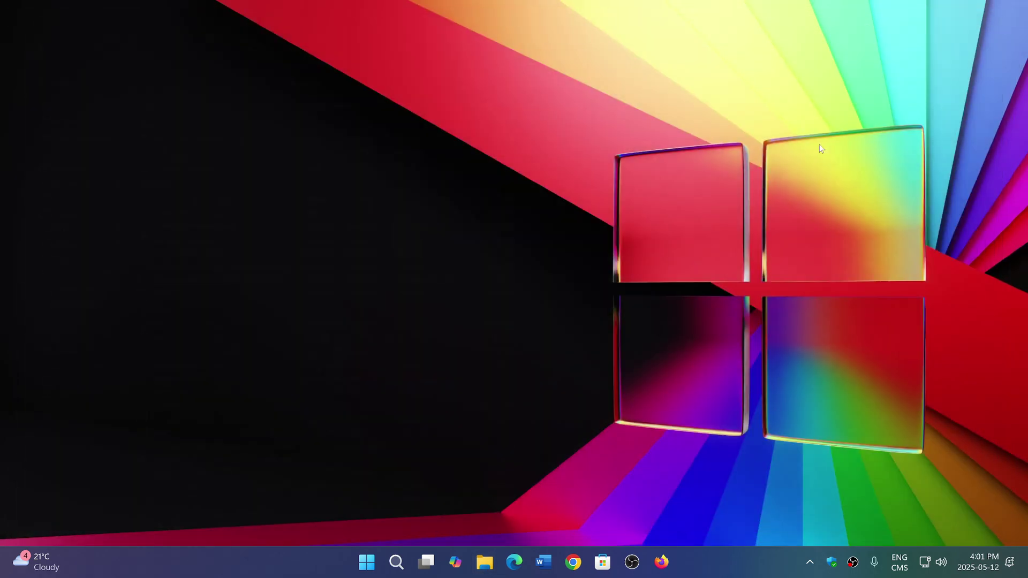